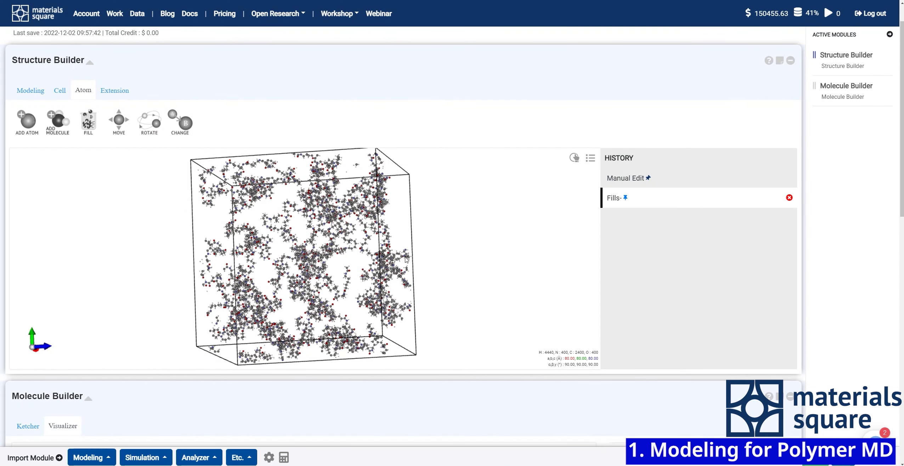
Step: Check the density and volume of the filled polymer structure with the structure viewer's Tool options
left_click(575, 158)
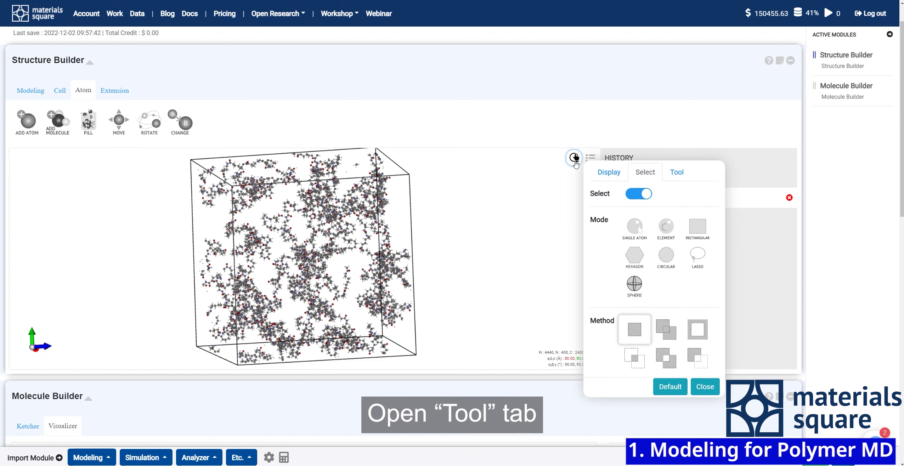
left_click(676, 173)
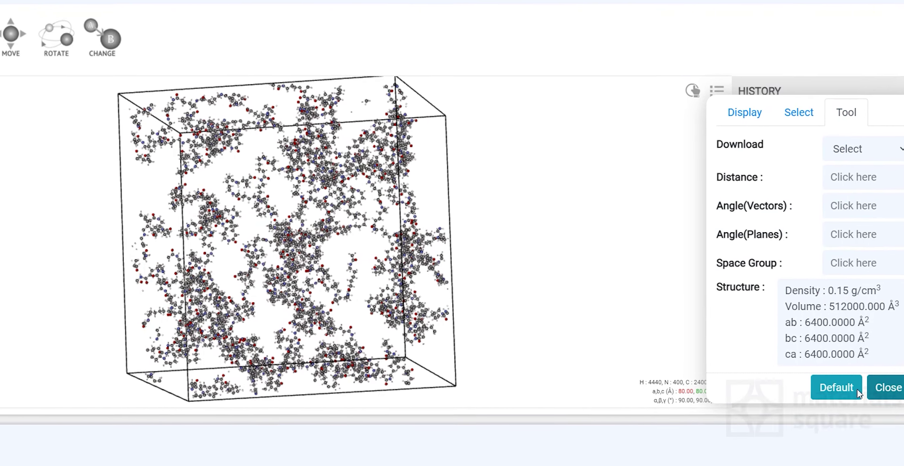
left_click(884, 388)
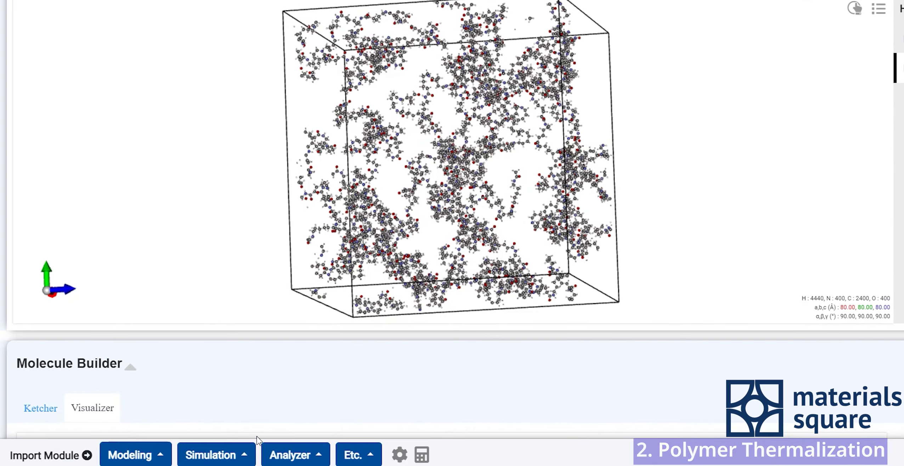
Step: Add a ChemLAMMPS Thermalization module and connect it to the Structure Builder module
left_click(245, 456)
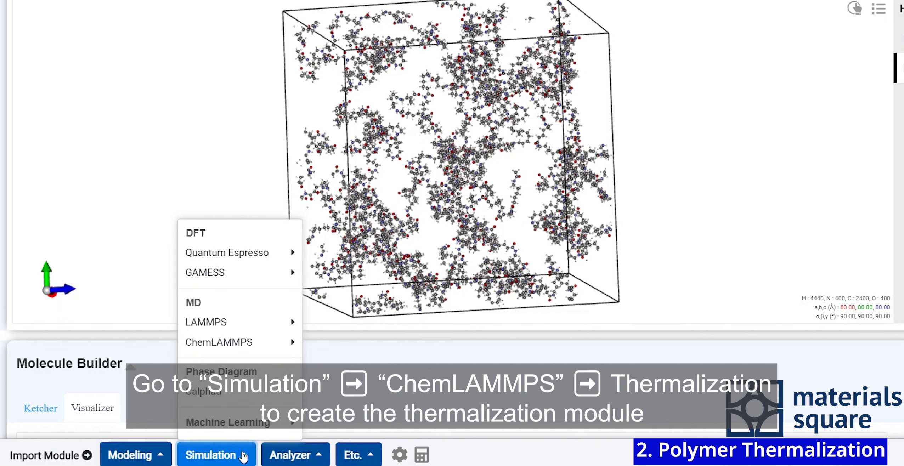
mouse_move(256, 349)
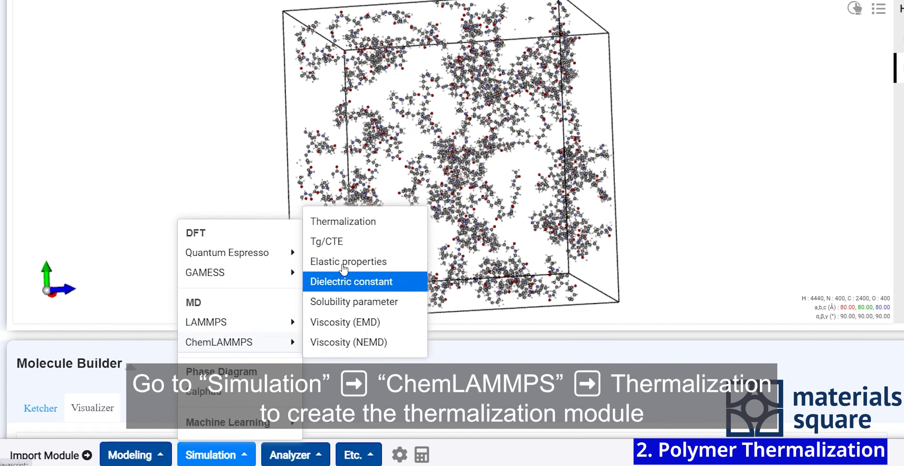
left_click(345, 222)
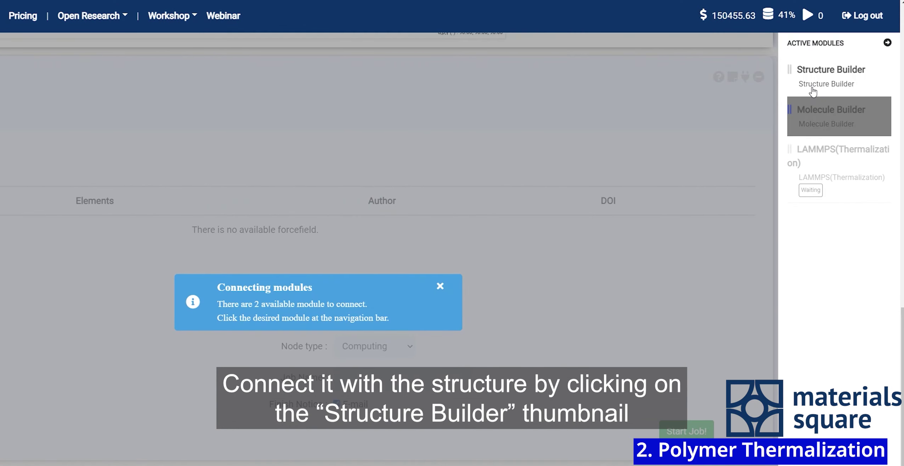
left_click(829, 75)
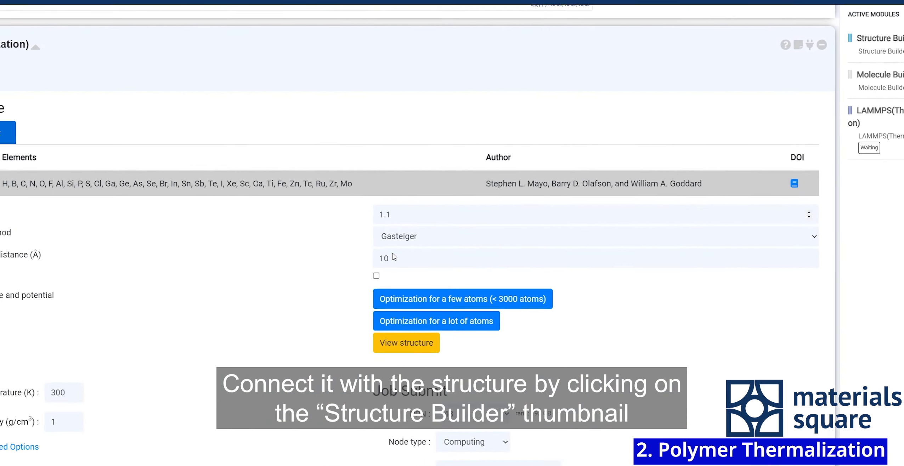
Step: Review the thermalization module's final temperature, target density and advanced options
double_click(155, 312)
left_click(149, 341)
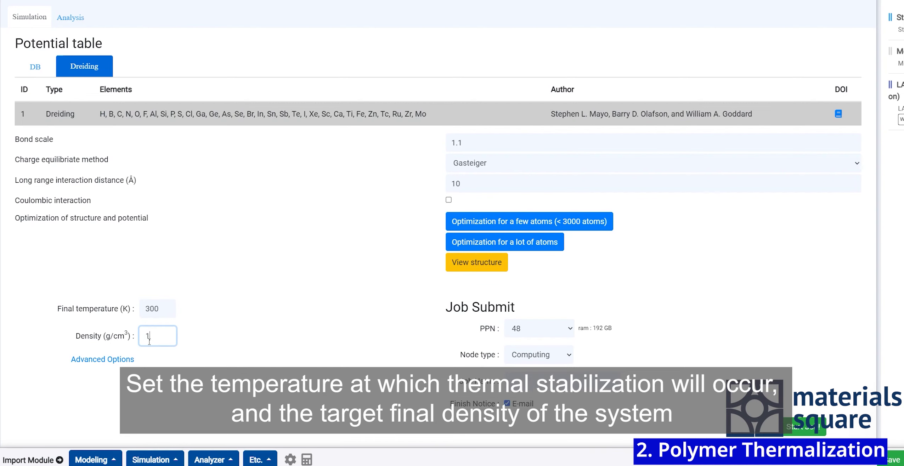
left_click(133, 360)
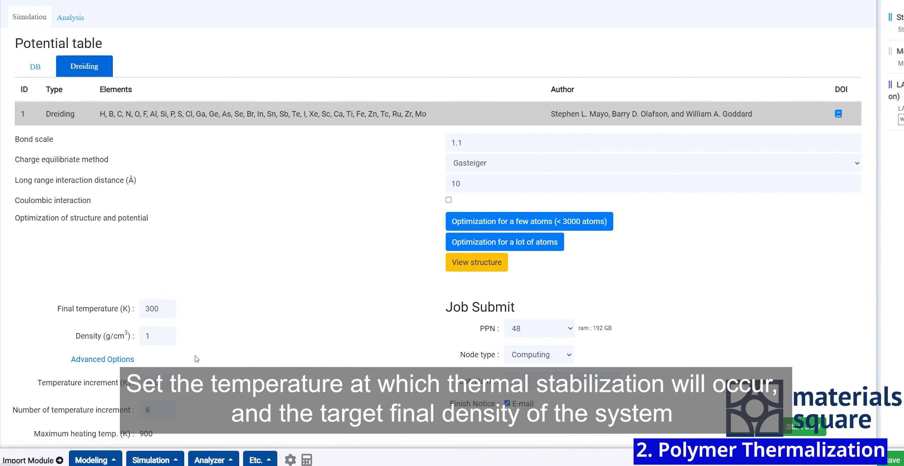
scroll(201, 350, "down", 3)
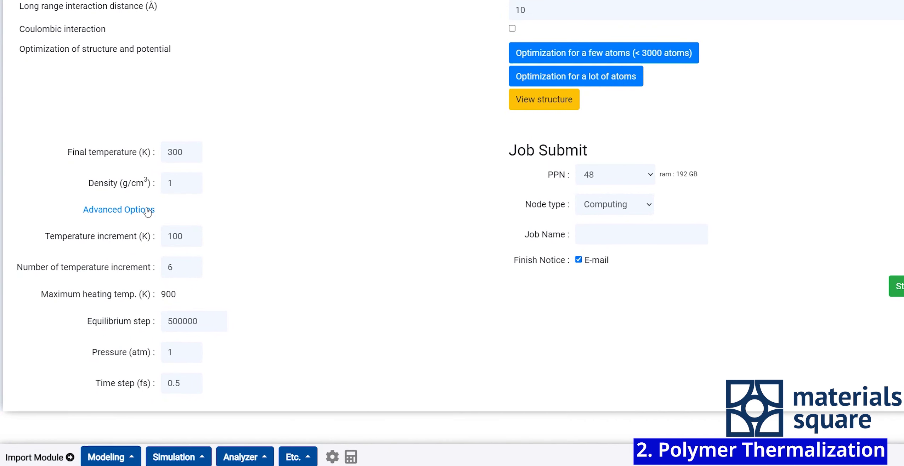
left_click(118, 209)
scroll(325, 234, "up", 4)
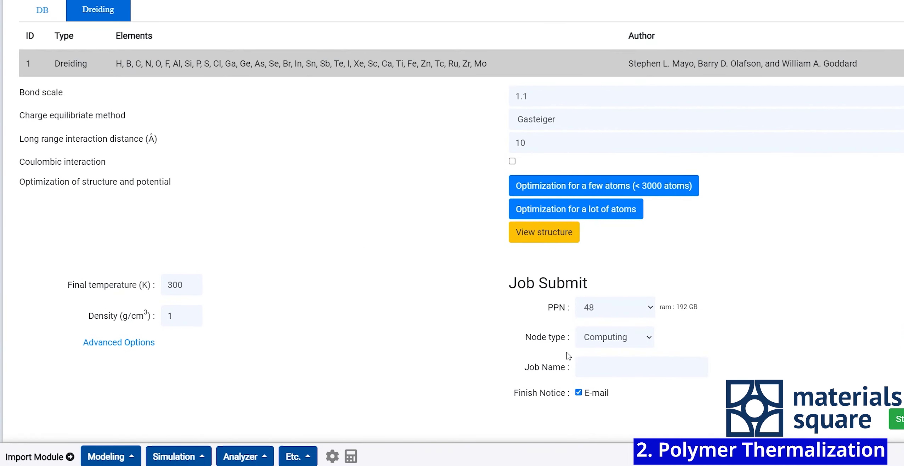
Step: Name the thermalization module's job "thermalization"
left_click(596, 366)
type("therma")
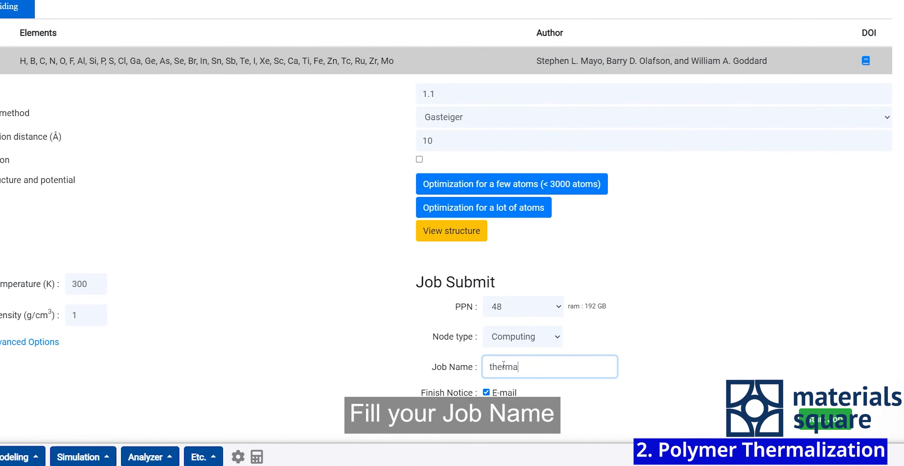
type("lization")
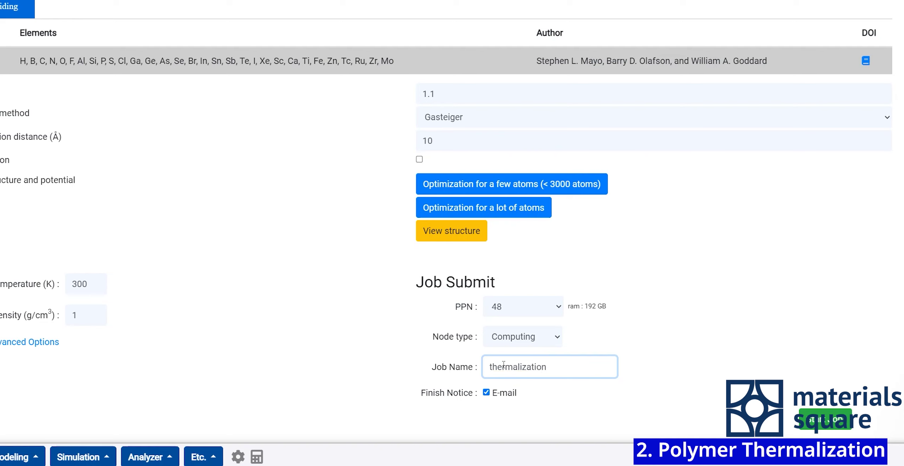
left_click(654, 348)
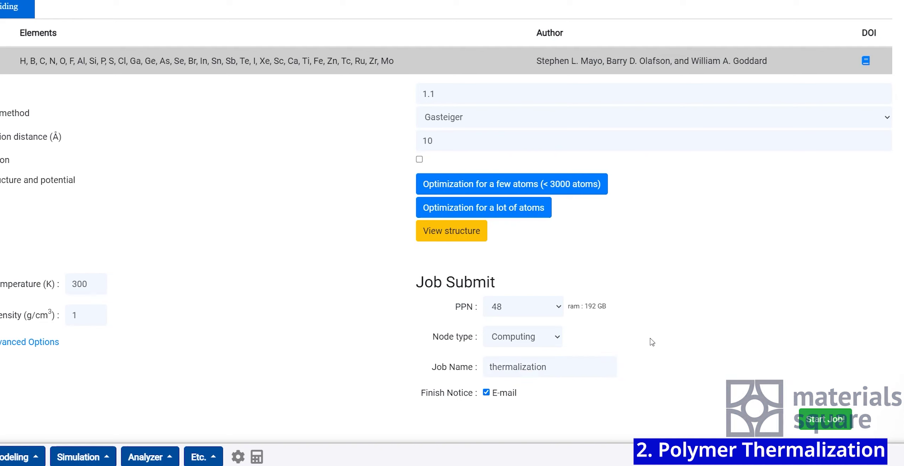
Step: Submit the DREIDING optimization for a lot of atoms, and load the optimized structure once the job has finished
left_click(509, 218)
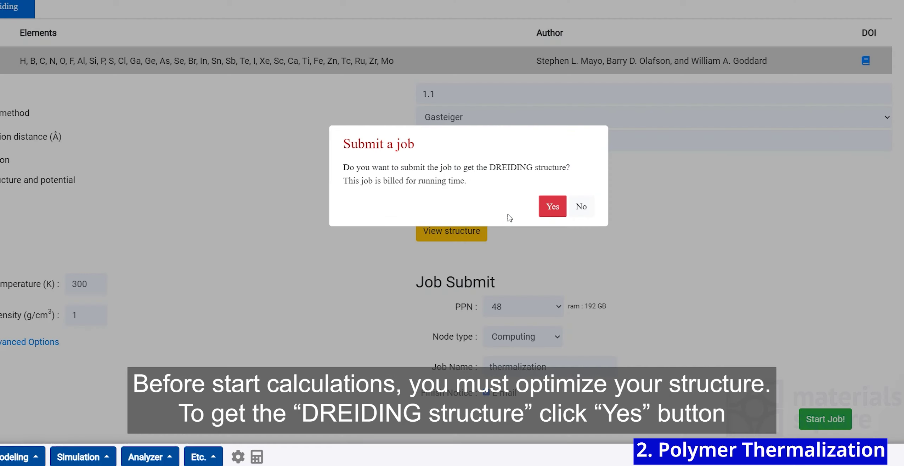
left_click(550, 211)
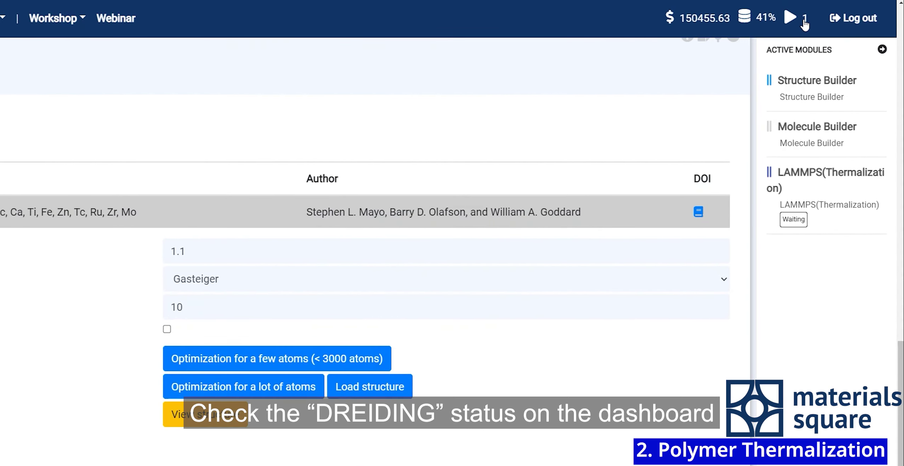
left_click(803, 20)
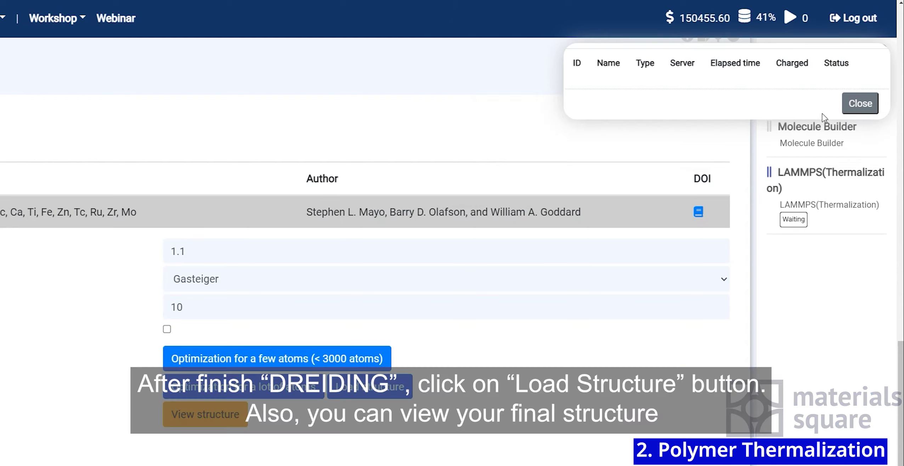
left_click(867, 105)
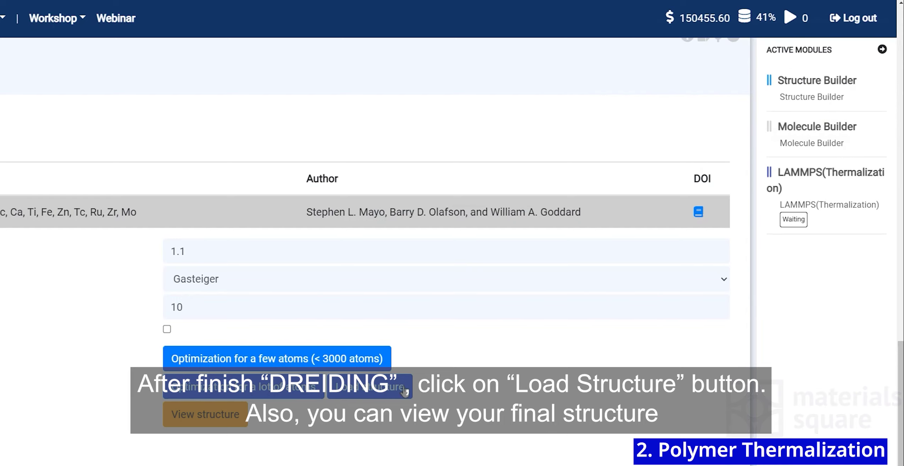
left_click(393, 390)
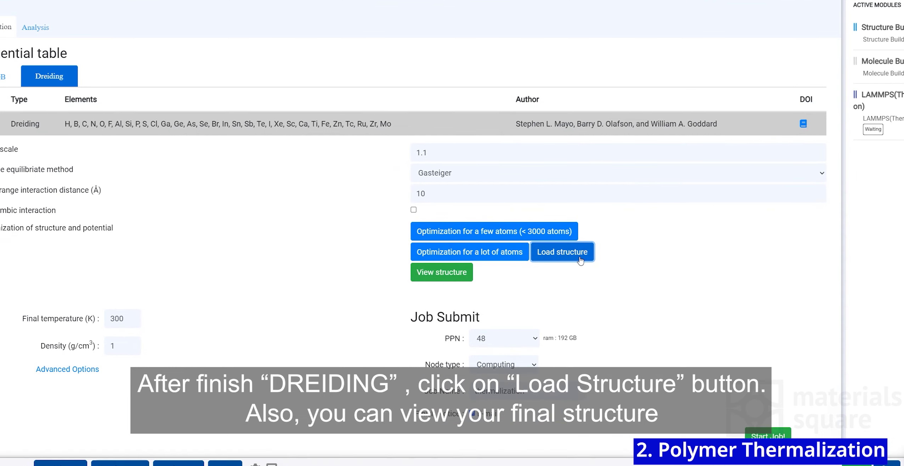
Step: Look through the LAMMPS data file of the loaded DREIDING structure, from the header to the dihedral entries
left_click(454, 276)
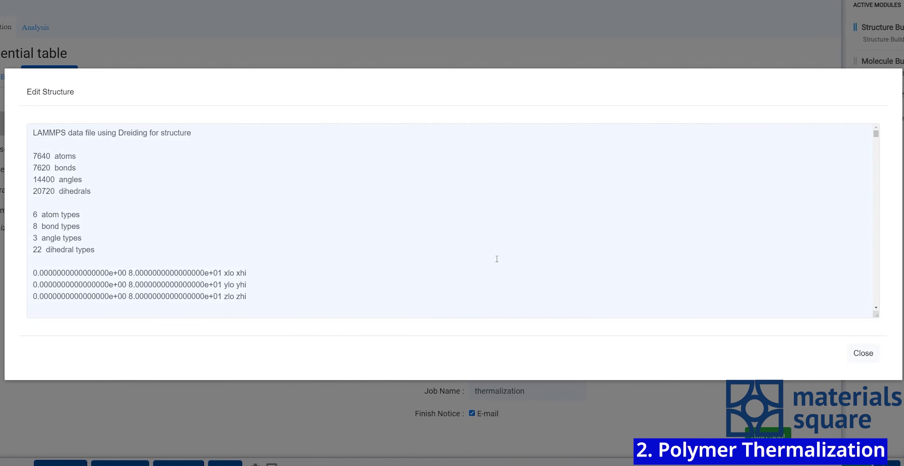
scroll(191, 243, "down", 20)
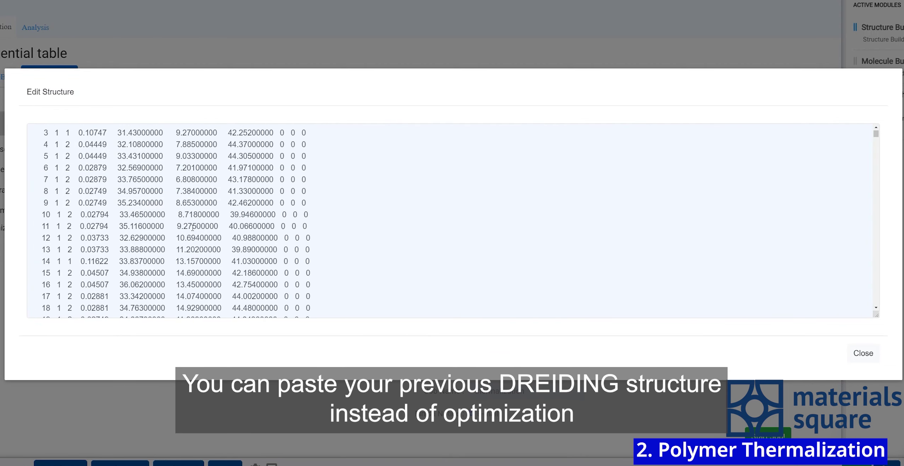
scroll(461, 227, "down", 2)
left_click_drag(876, 137, 876, 303)
scroll(650, 238, "down", 20)
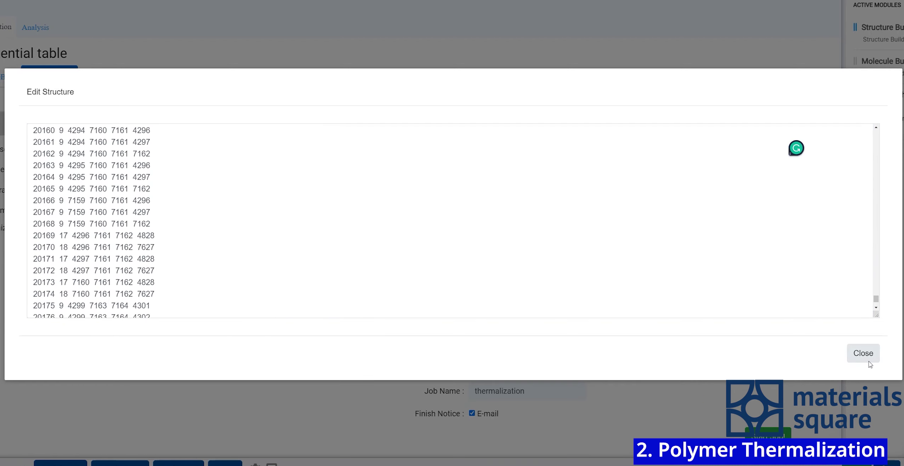
left_click(864, 353)
Step: Submit the thermalization job
scroll(649, 283, "down", 1)
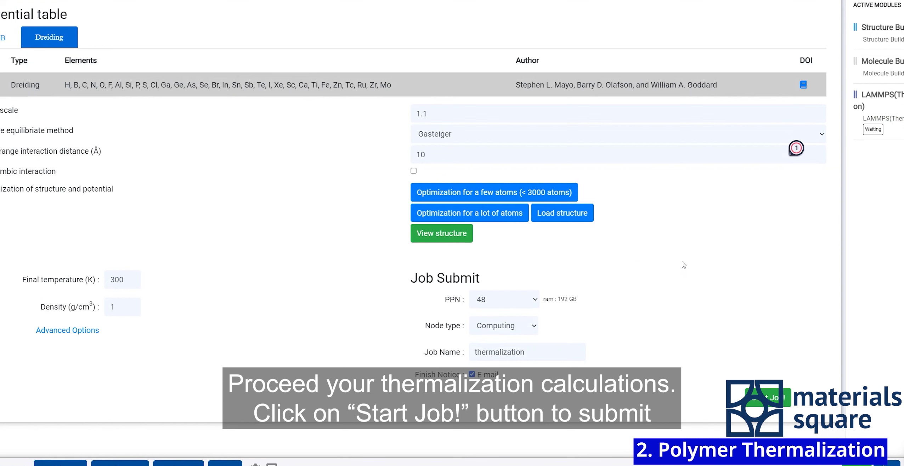
scroll(673, 294, "down", 2)
left_click(770, 319)
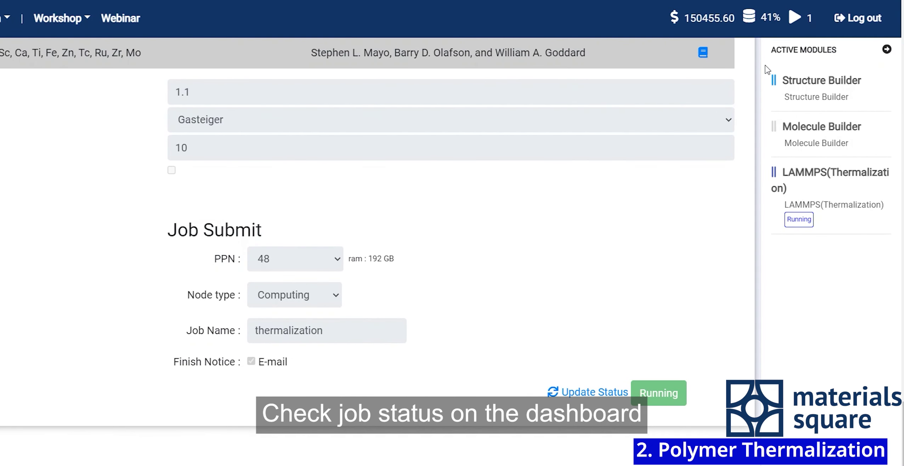
Step: Check the running job list and update the thermalization module's job status
left_click(797, 17)
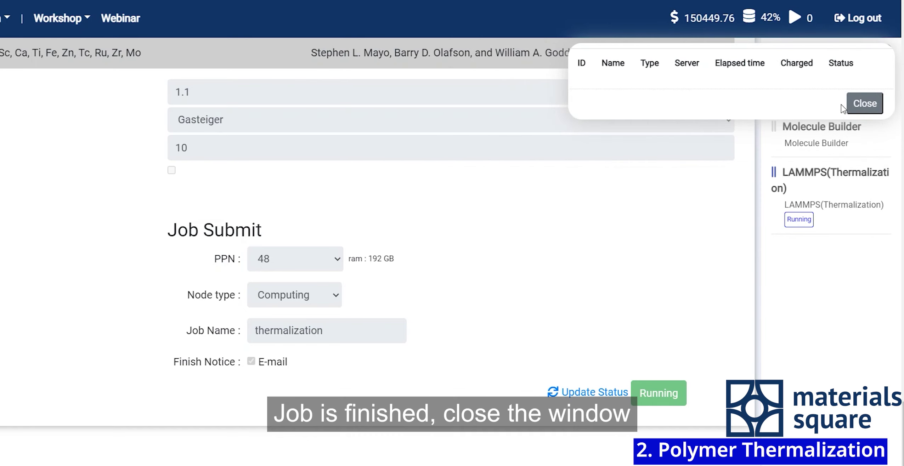
left_click(858, 105)
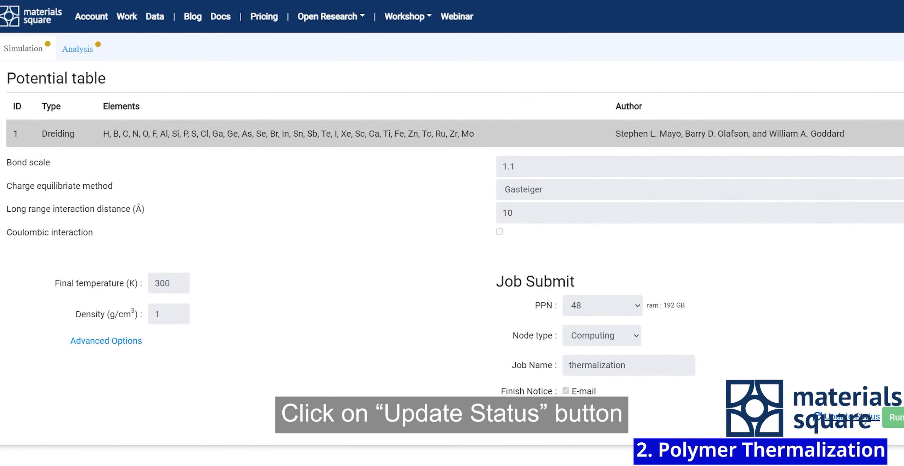
left_click(871, 417)
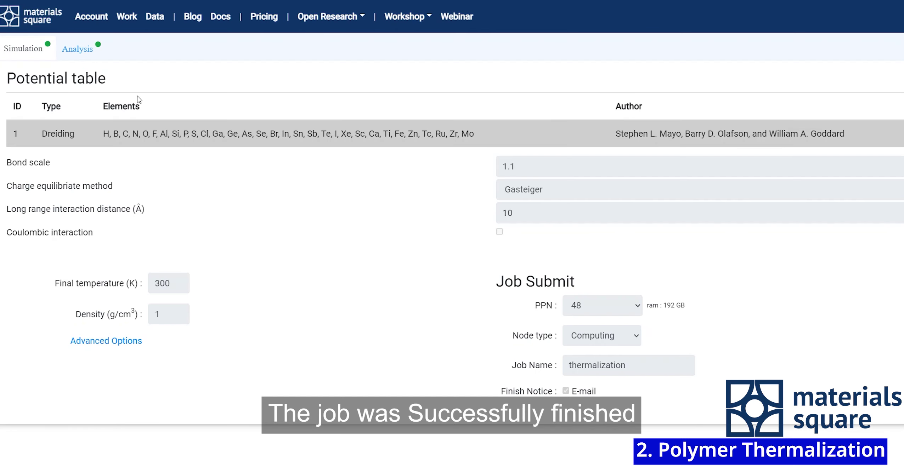
scroll(130, 134, "up", 3)
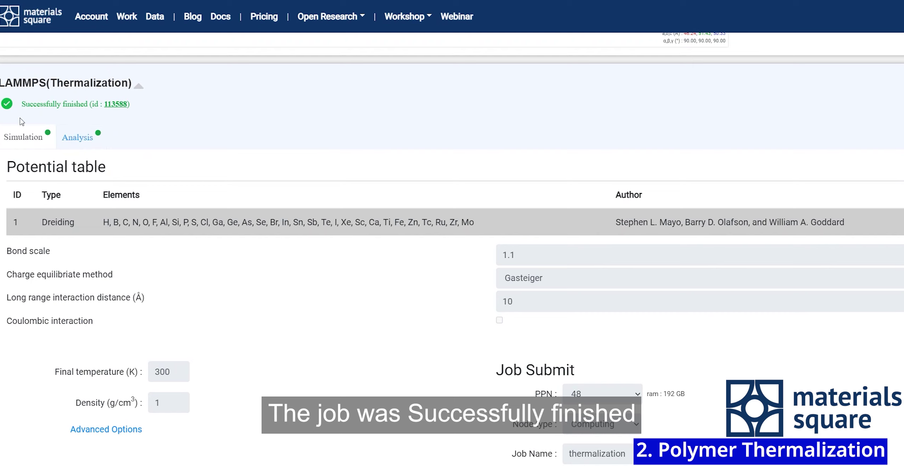
Step: Examine the temperature, volume, energy and density plots in the thermalization module's analysis
left_click(82, 146)
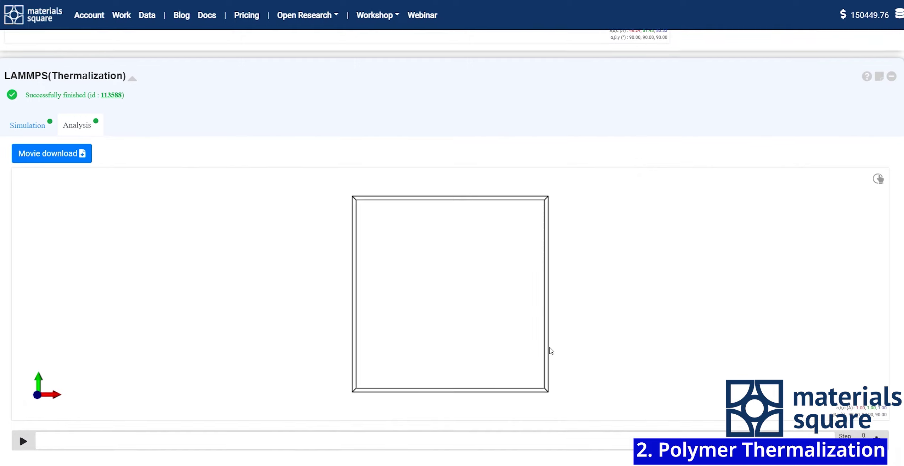
left_click_drag(551, 350, 628, 317)
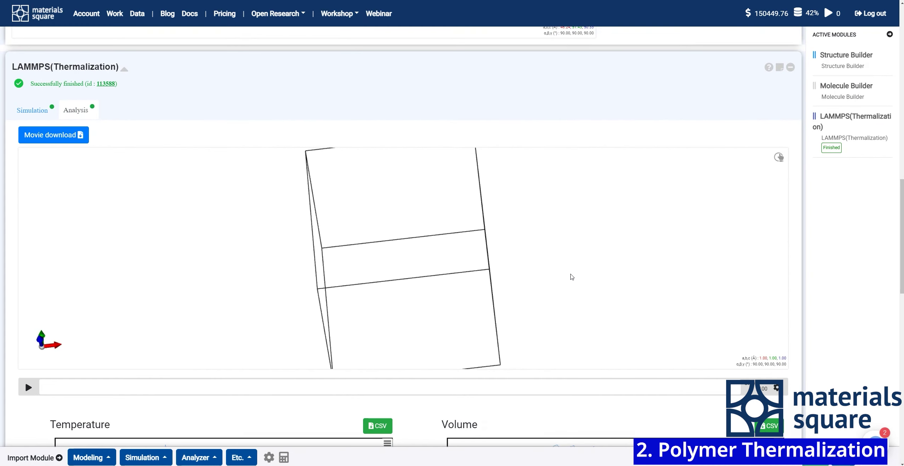
scroll(895, 339, "down", 4)
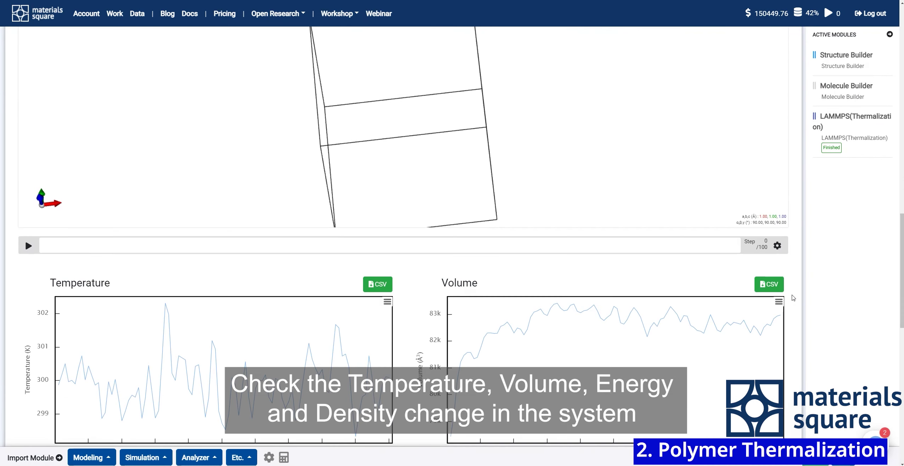
scroll(793, 298, "down", 6)
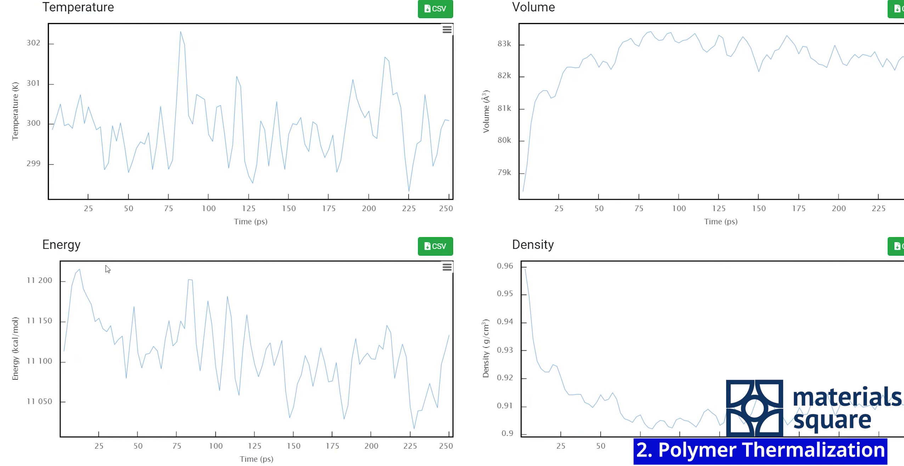
Step: Play the trajectory movie of the thermalized polymer system
scroll(412, 262, "up", 9)
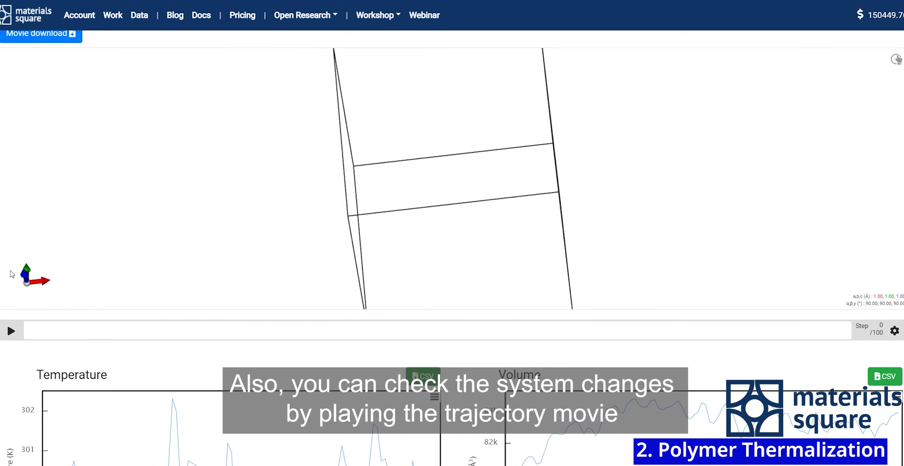
left_click(14, 330)
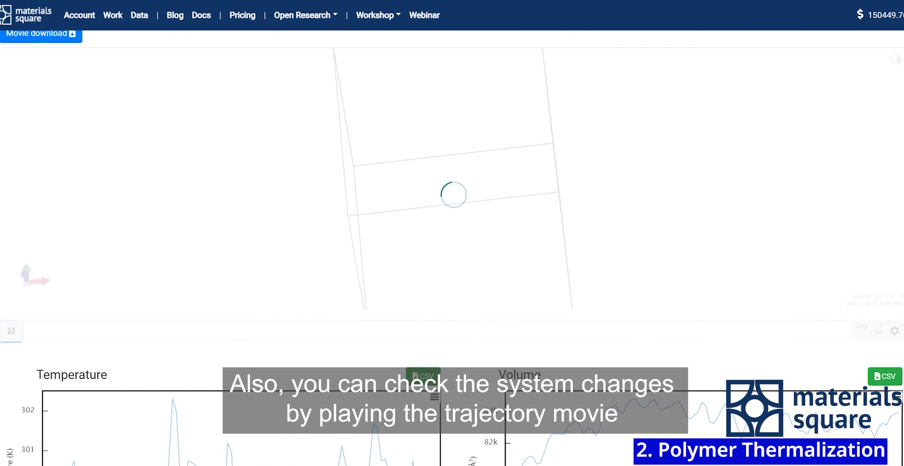
scroll(684, 241, "up", 1)
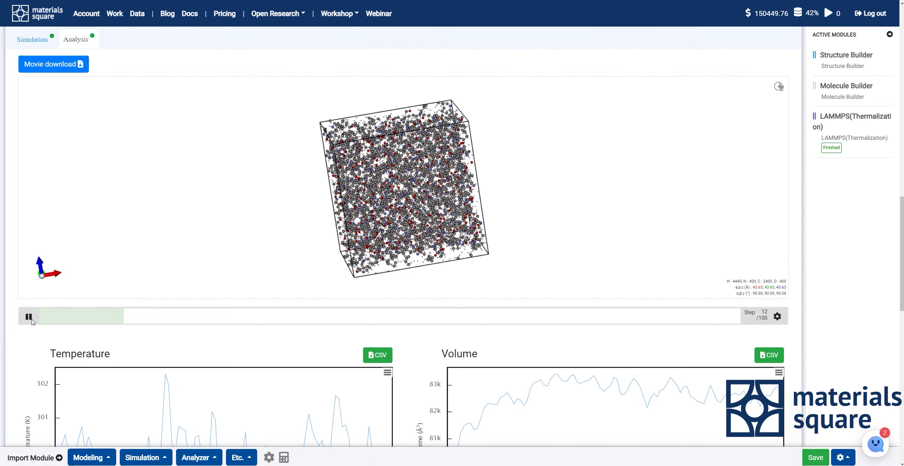
Step: Pause the trajectory movie and add a ChemLAMMPS Tg/CTE module connected to the LAMMPS(Thermalization) module
left_click(29, 317)
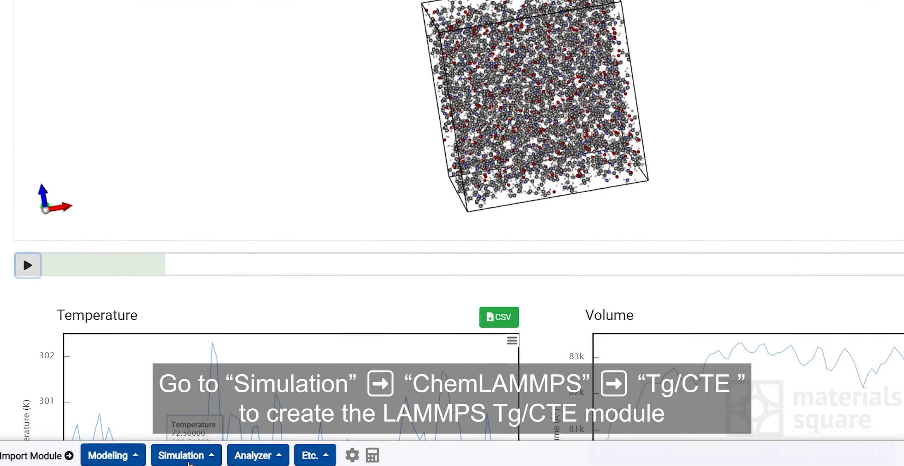
left_click(189, 457)
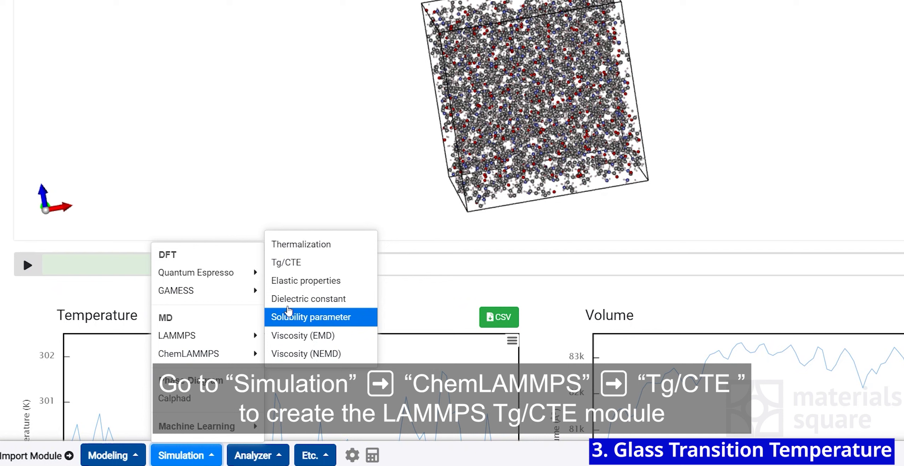
left_click(285, 262)
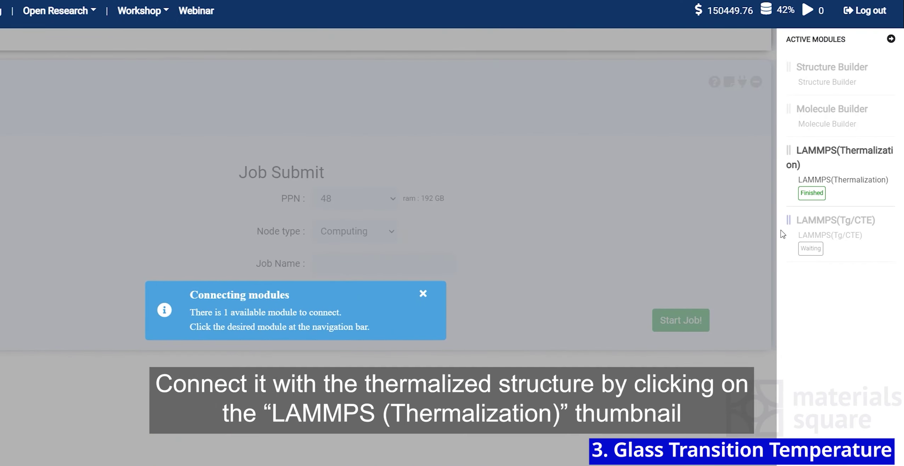
left_click(859, 183)
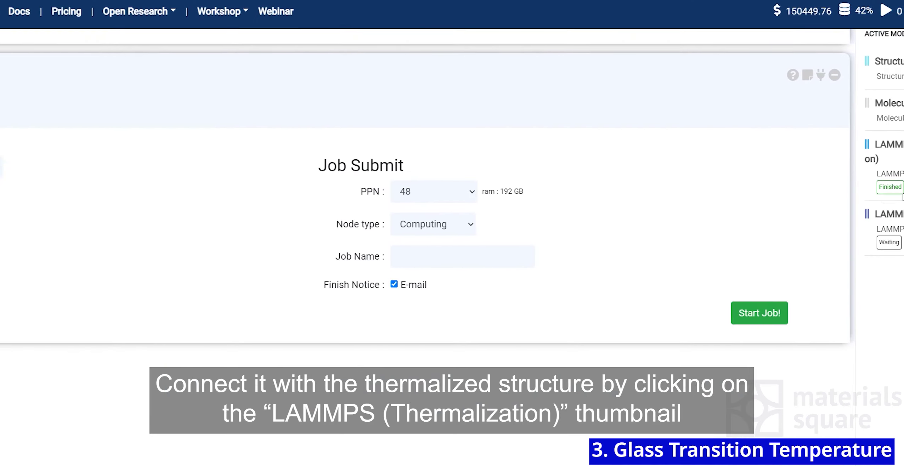
Step: Set the Tg/CTE accuracy to Low, start temperature to 400 K and final temperature to 250 K, and review the advanced options
left_click(222, 171)
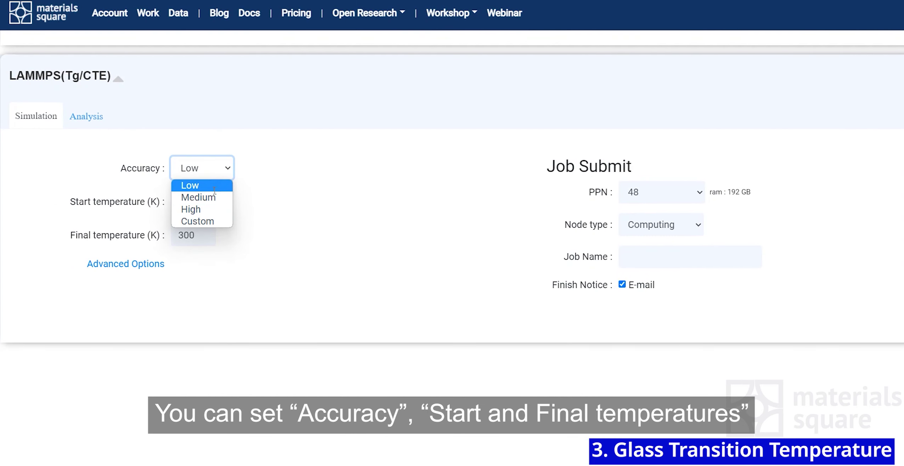
left_click(215, 190)
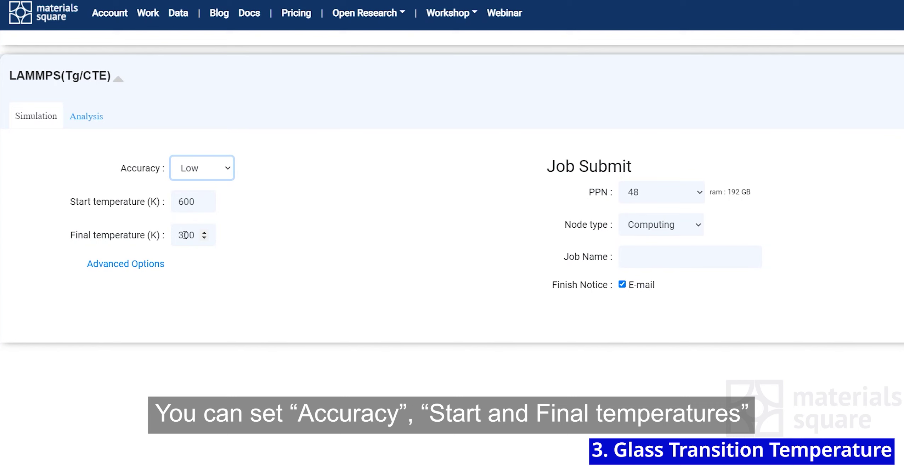
double_click(188, 203)
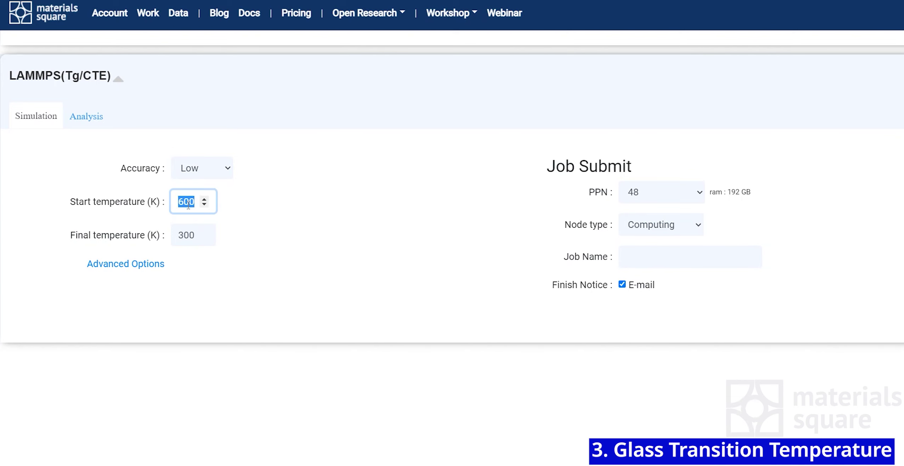
type("400")
double_click(188, 234)
type("25")
left_click(198, 277)
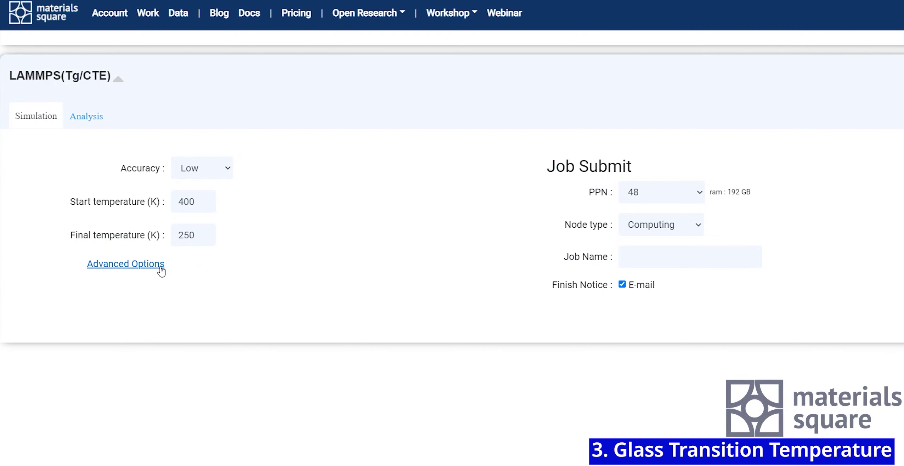
left_click(160, 265)
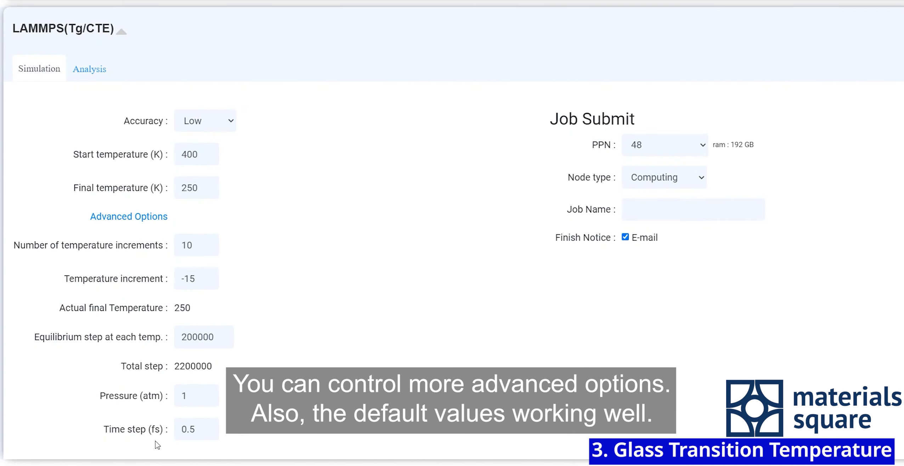
left_click(150, 217)
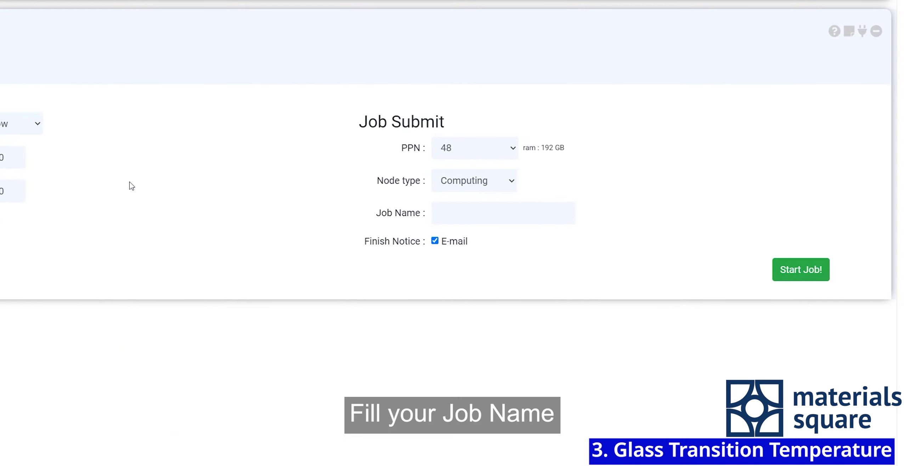
Step: Name the Tg/CTE job "Nylon 6_Tg" and submit it
left_click(441, 213)
type("Nylon 6")
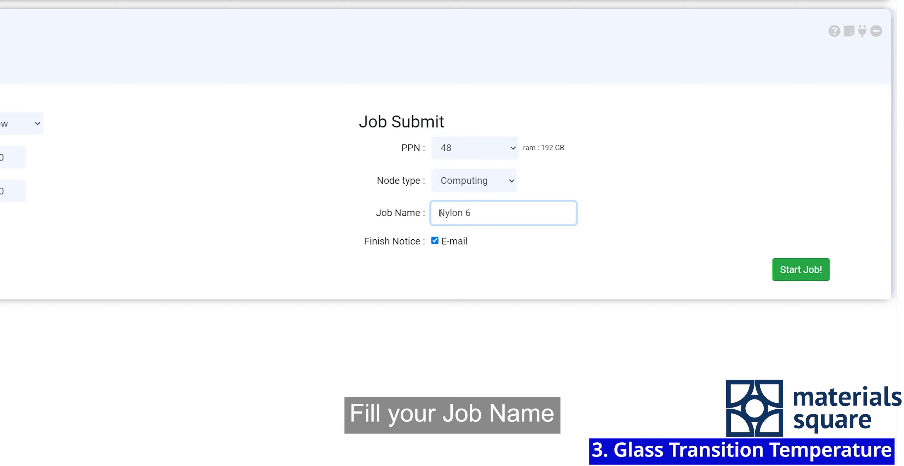
type("_Tg")
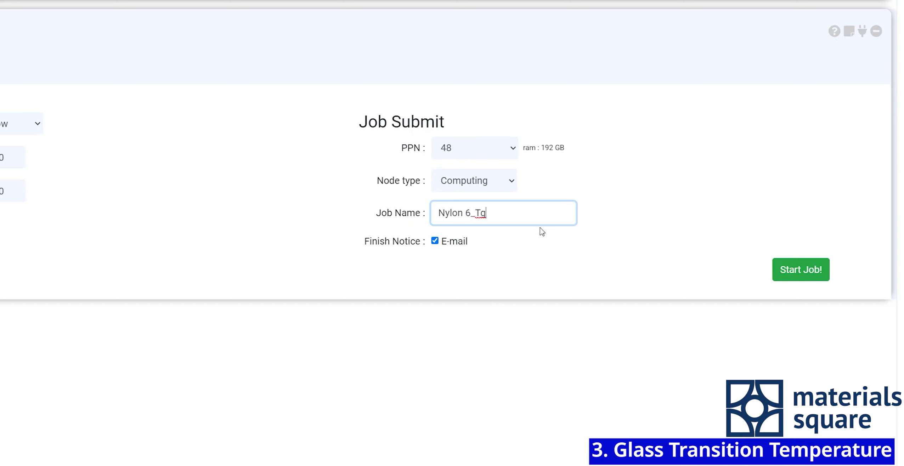
left_click(794, 278)
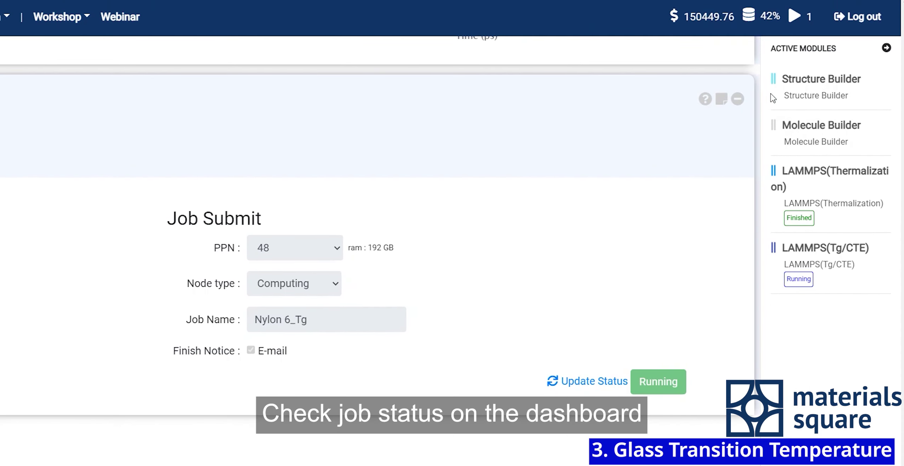
Step: Check the running job list and update the Tg/CTE module's job status
left_click(801, 20)
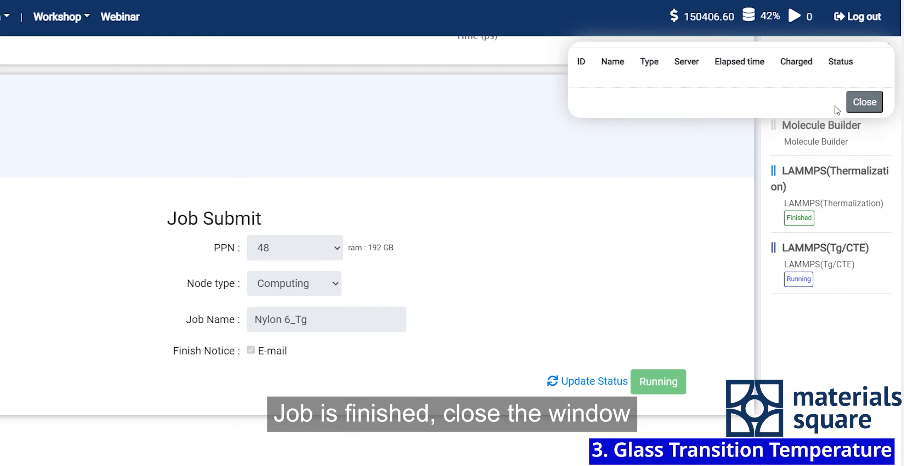
left_click(865, 102)
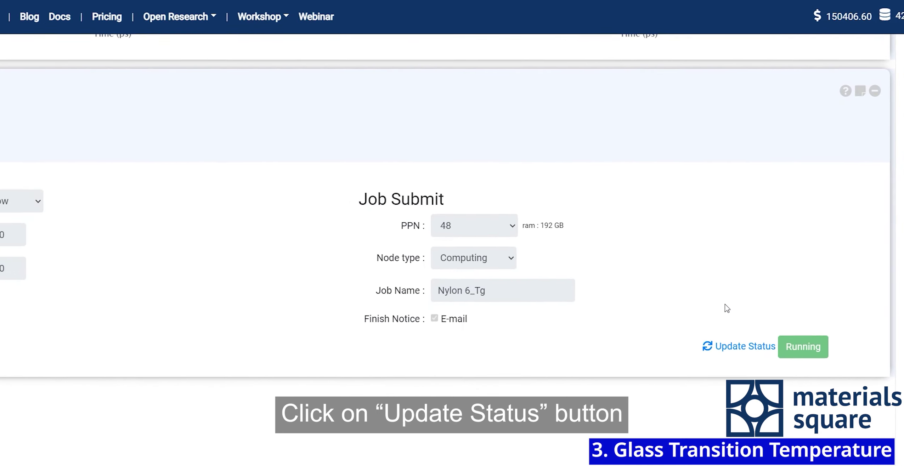
left_click(733, 346)
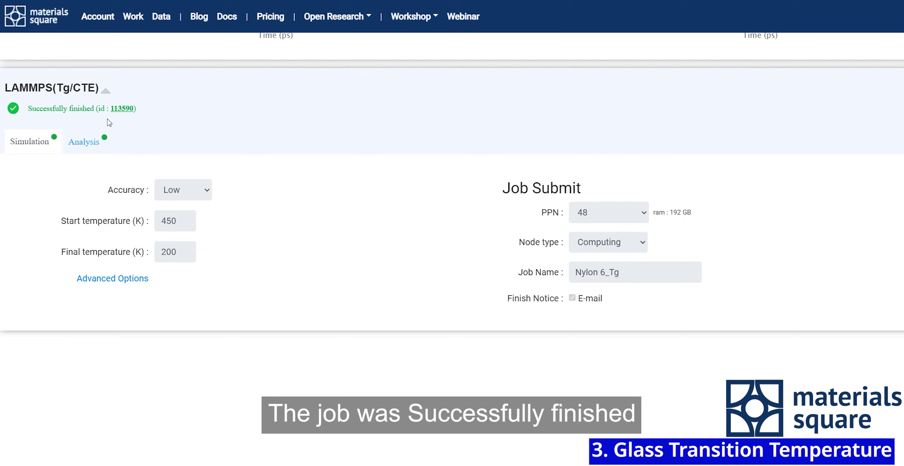
Step: Play the trajectory movie in the Tg/CTE module's analysis and examine the Tg, CTE, temperature and MSD plots
left_click(95, 150)
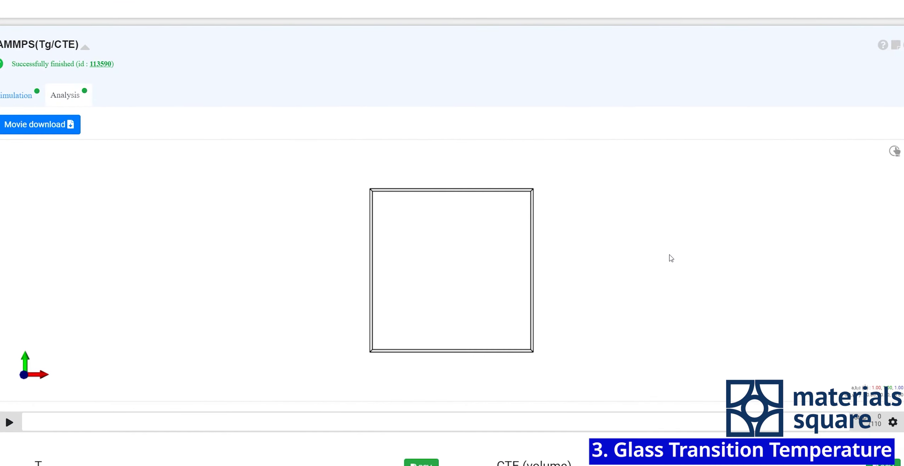
left_click(10, 423)
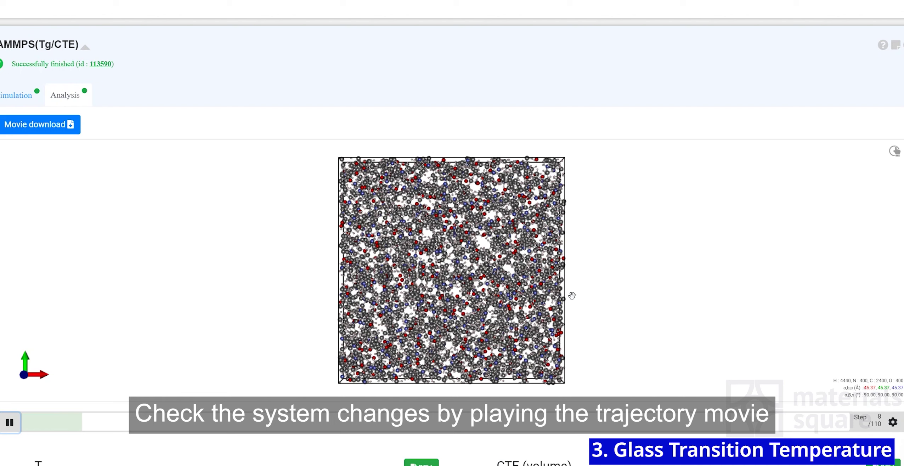
left_click_drag(478, 291, 603, 285)
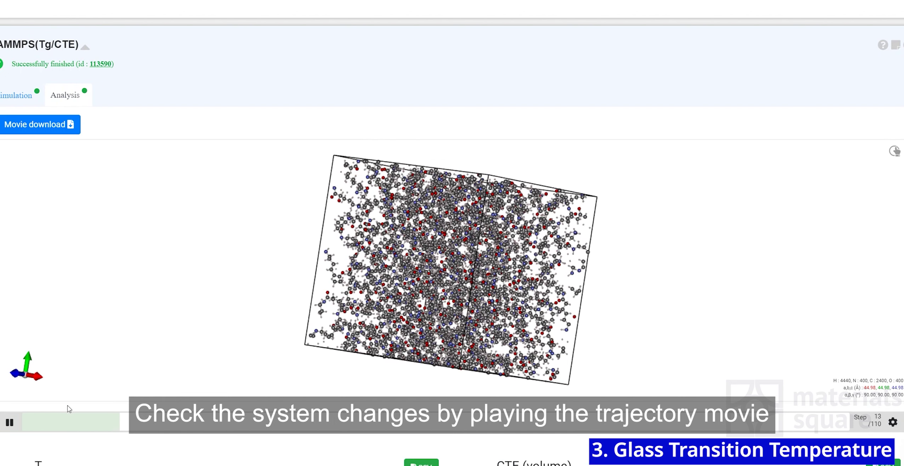
left_click(10, 423)
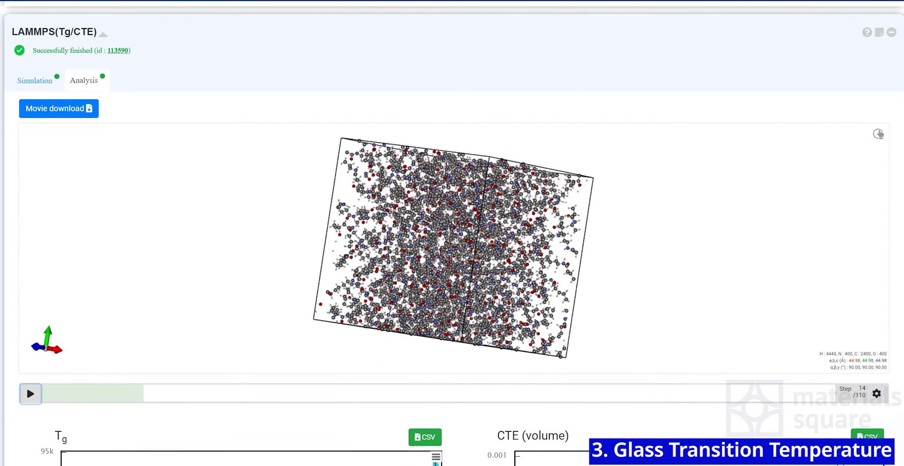
scroll(454, 248, "down", 10)
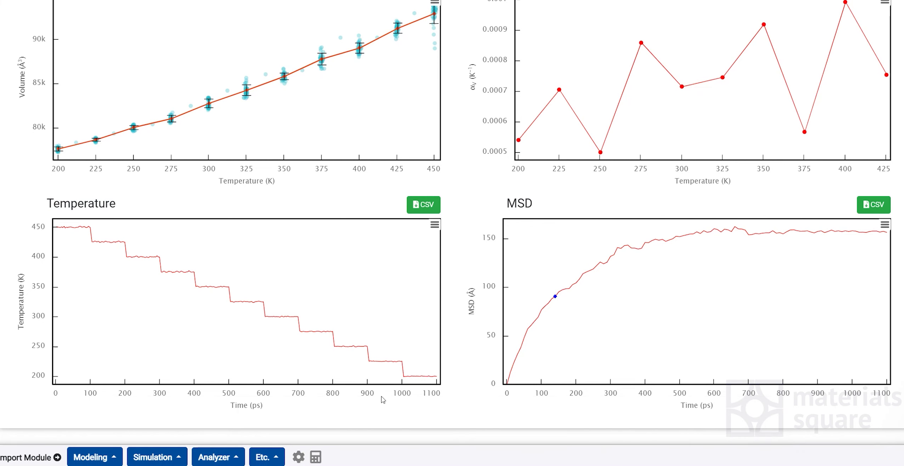
Step: Add a ChemLAMMPS Elastic properties module connected to the LAMMPS(Tg/CTE) module
left_click(171, 460)
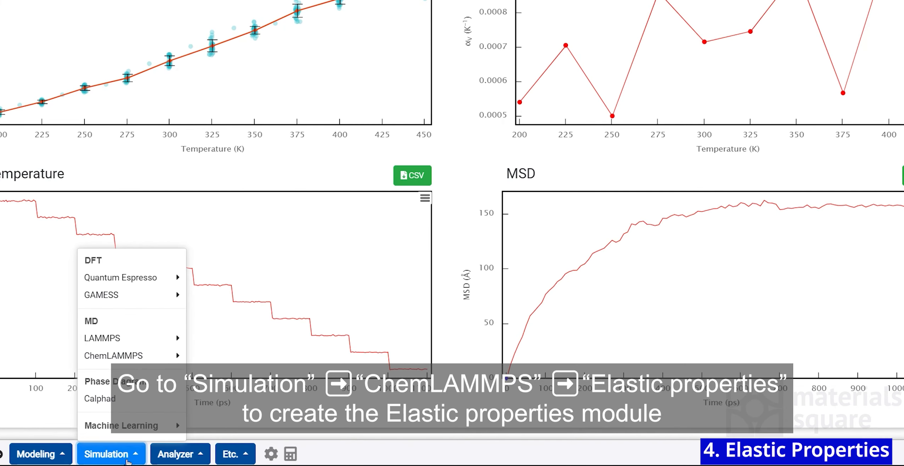
mouse_move(159, 364)
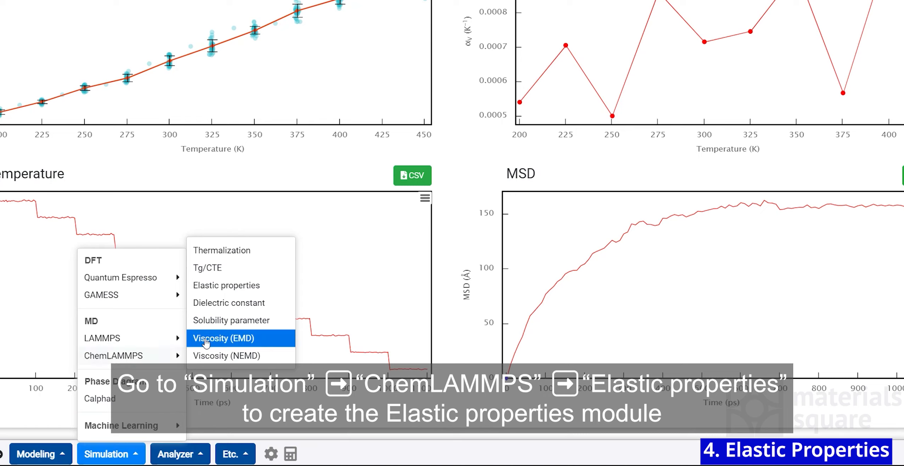
left_click(220, 286)
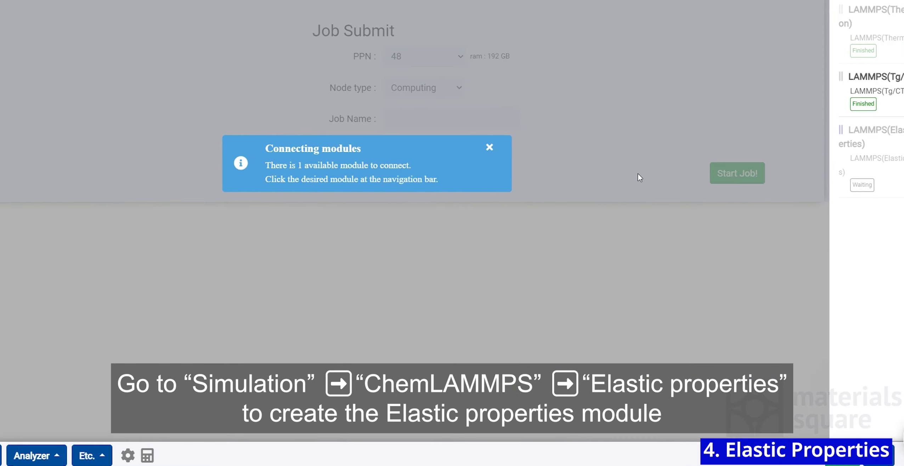
left_click(872, 97)
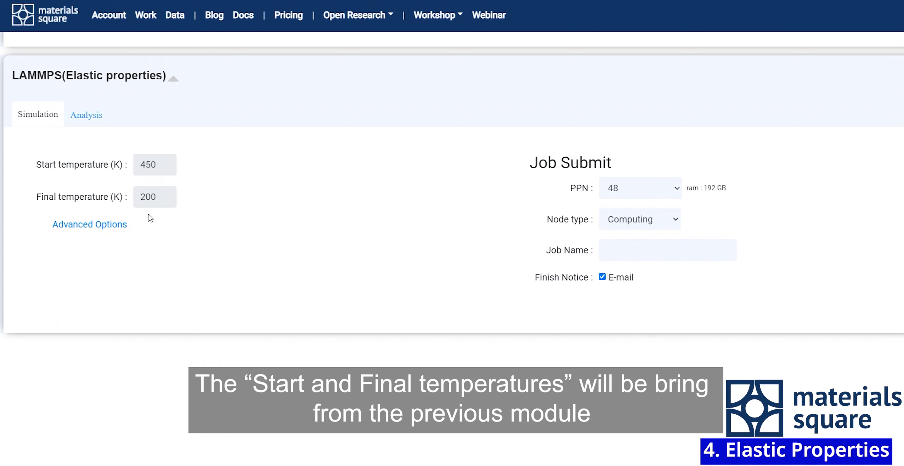
Step: Name the elastic properties job "Elastic_450-200" and submit it
left_click(119, 230)
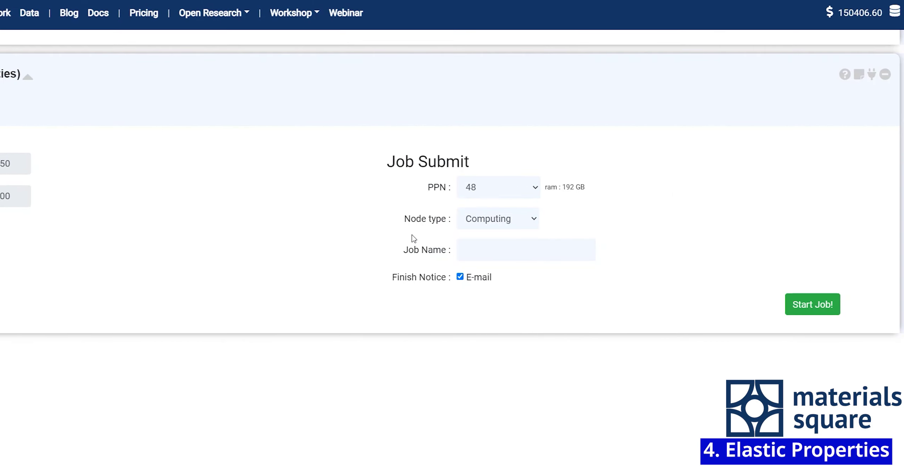
left_click(478, 250)
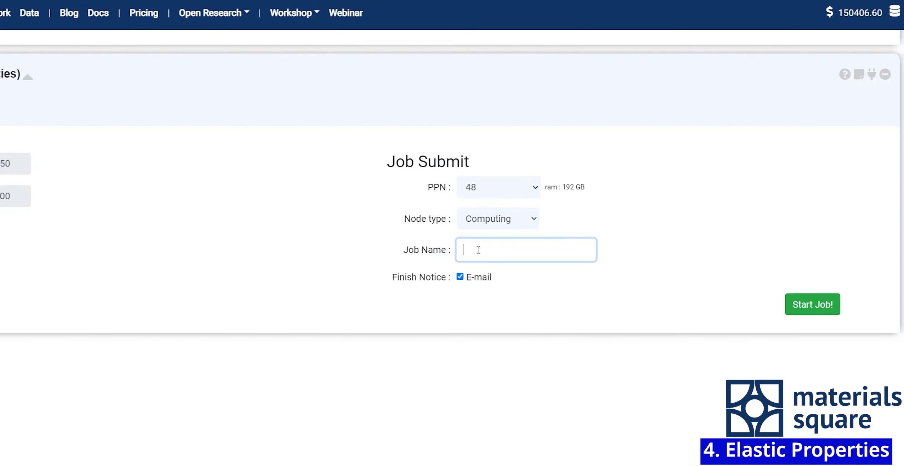
type("Elastic_")
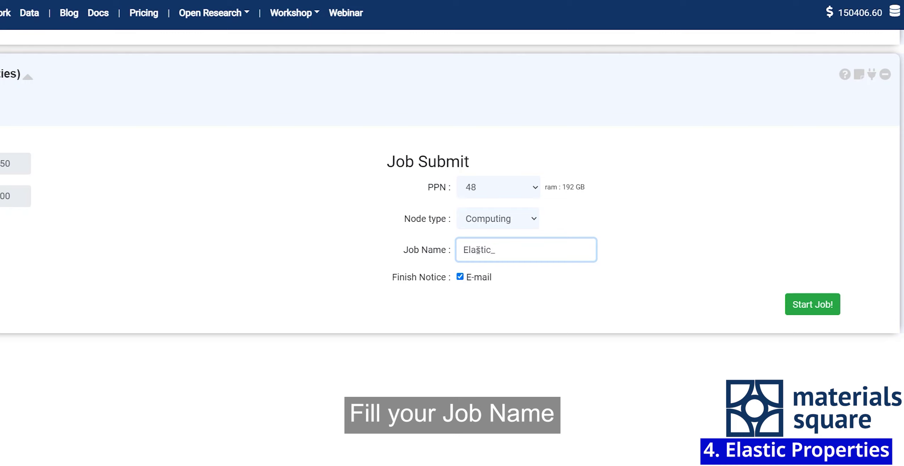
type("450-200")
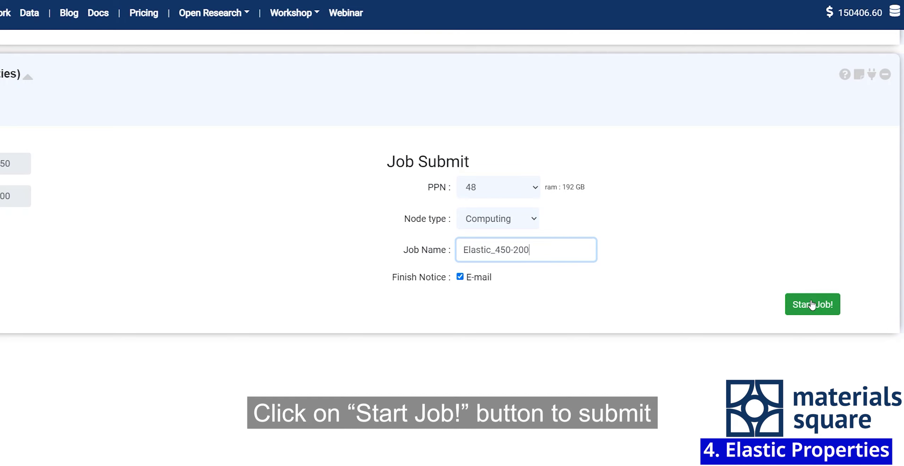
left_click(813, 305)
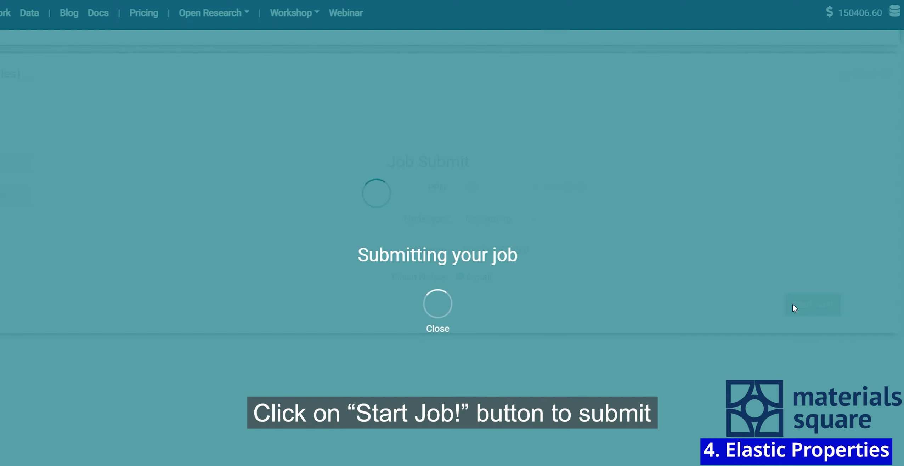